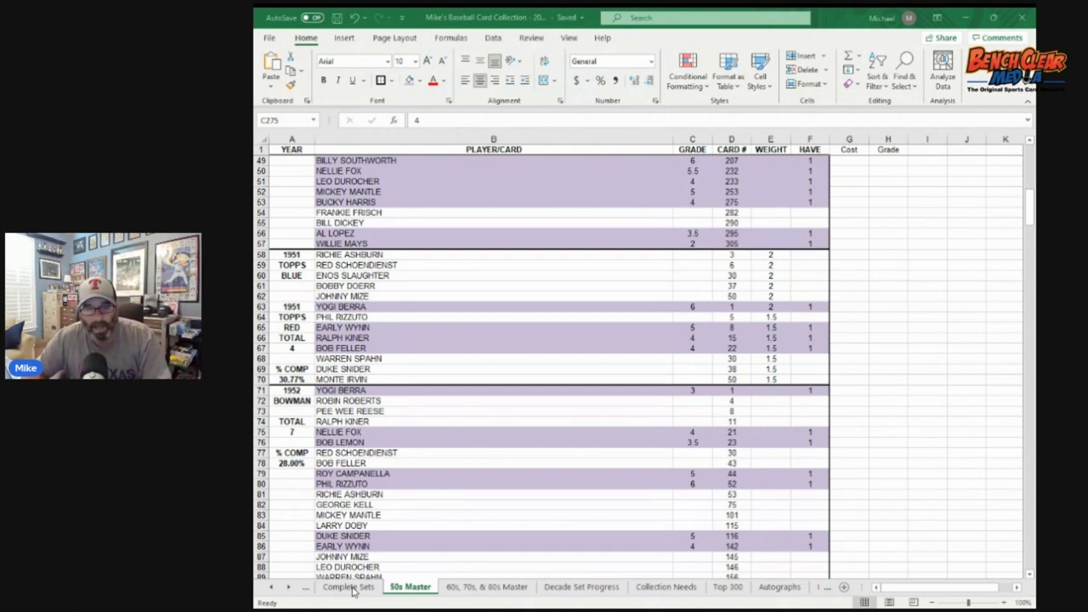
Step: Review the Complete Sets sheet from the early Donruss and Fleer sets down to the card total below the list
{"action": "left_click", "coordinate": [348, 587]}
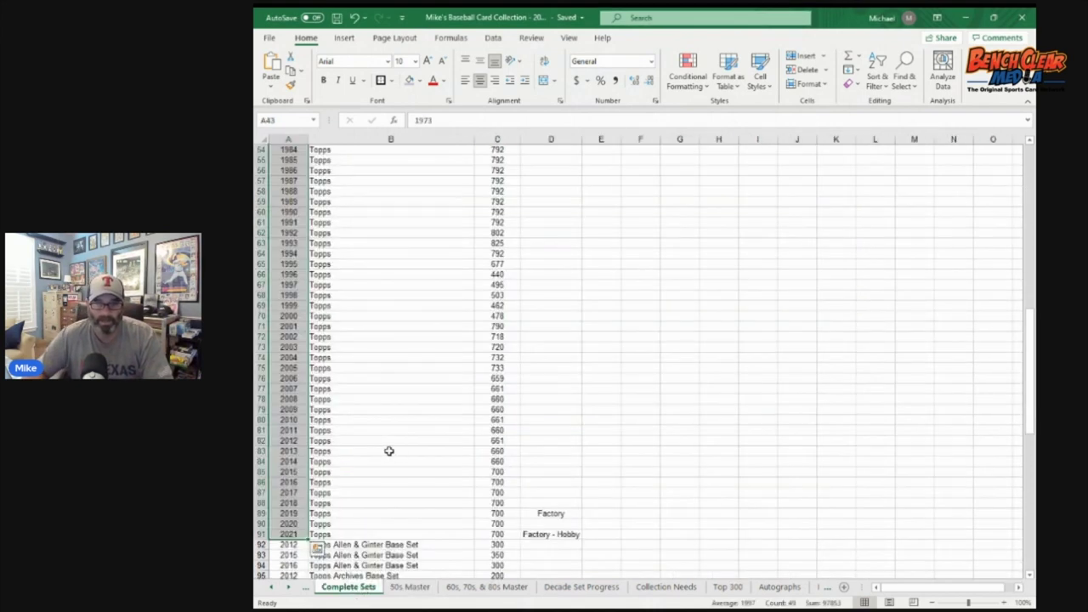
{"action": "scroll", "coordinate": [374, 446], "scroll_direction": "up", "scroll_amount": 4}
{"action": "scroll", "coordinate": [387, 453], "scroll_direction": "up", "scroll_amount": 14}
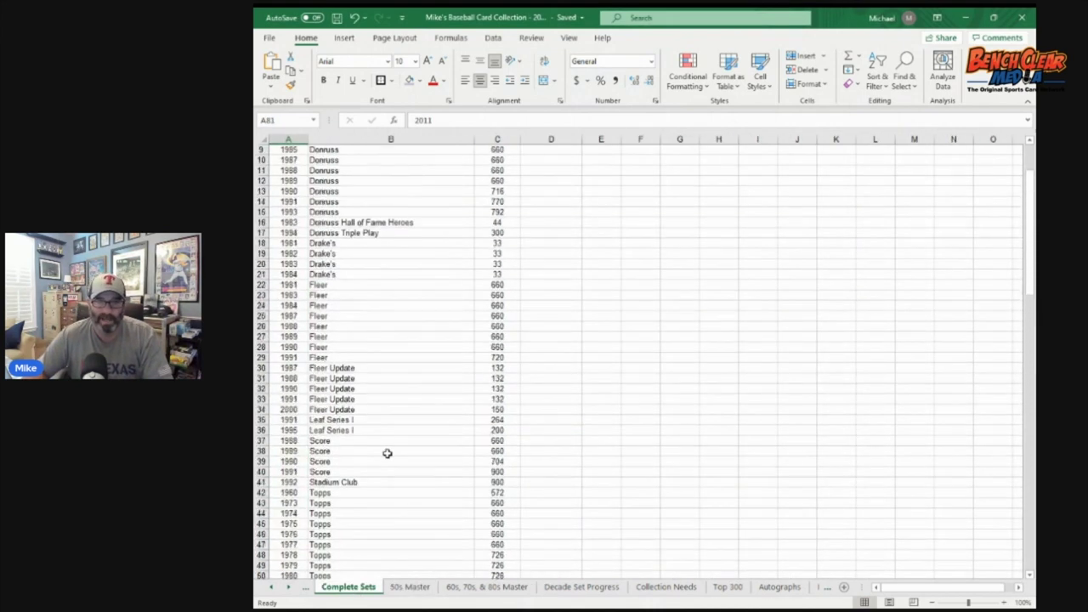
{"action": "scroll", "coordinate": [387, 453], "scroll_direction": "down", "scroll_amount": 6}
{"action": "scroll", "coordinate": [386, 454], "scroll_direction": "down", "scroll_amount": 20}
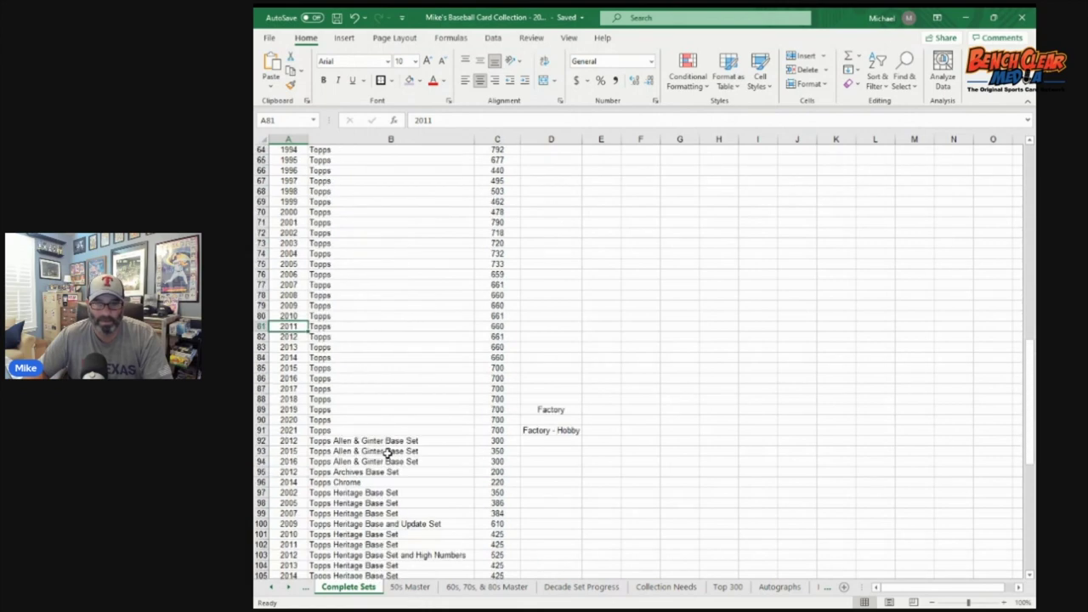
{"action": "scroll", "coordinate": [387, 453], "scroll_direction": "down", "scroll_amount": 4}
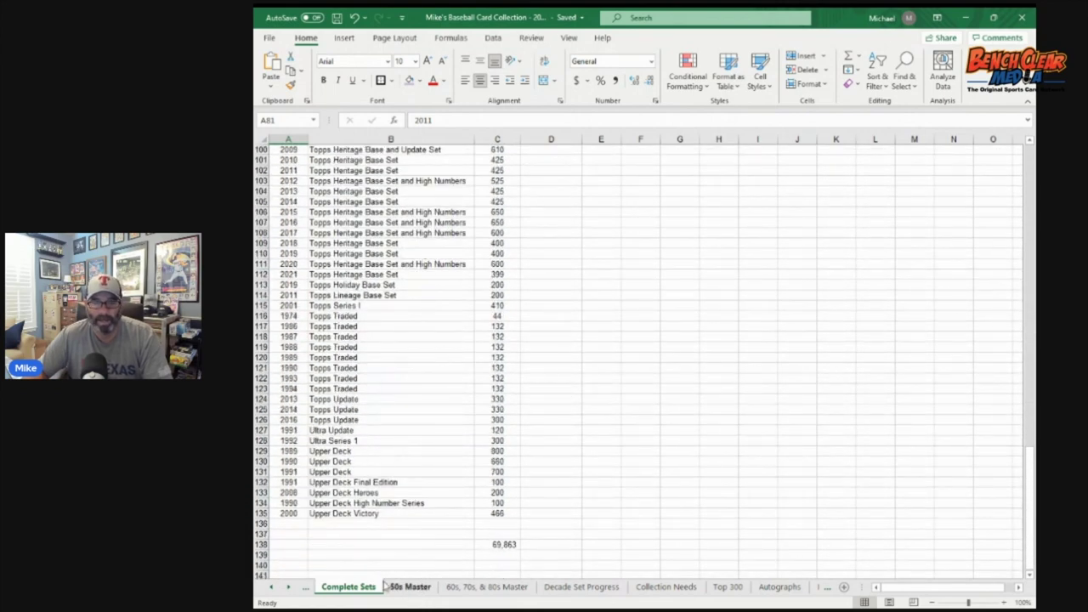
Step: Go back to the workbook's first sheets and look over the Juan Cards and Pudge Cards lists
{"action": "left_click", "coordinate": [270, 590]}
{"action": "left_click", "coordinate": [270, 590]}
{"action": "left_click", "coordinate": [269, 590]}
{"action": "left_click", "coordinate": [269, 590]}
{"action": "left_click", "coordinate": [270, 590]}
{"action": "left_click", "coordinate": [270, 590]}
{"action": "left_click", "coordinate": [270, 590]}
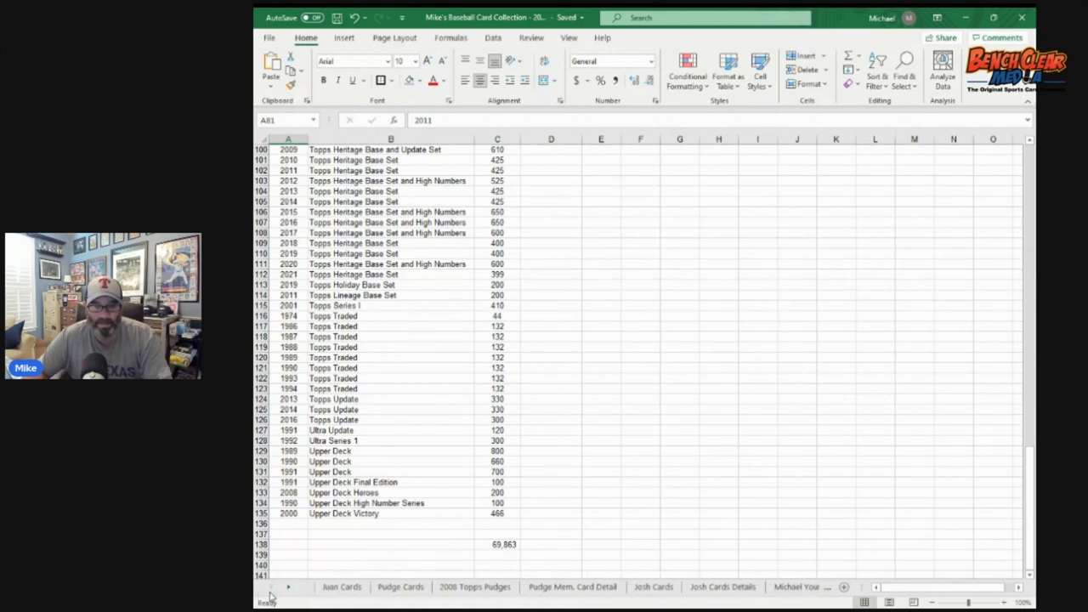
{"action": "left_click", "coordinate": [340, 588]}
{"action": "scroll", "coordinate": [421, 447], "scroll_direction": "down", "scroll_amount": 16}
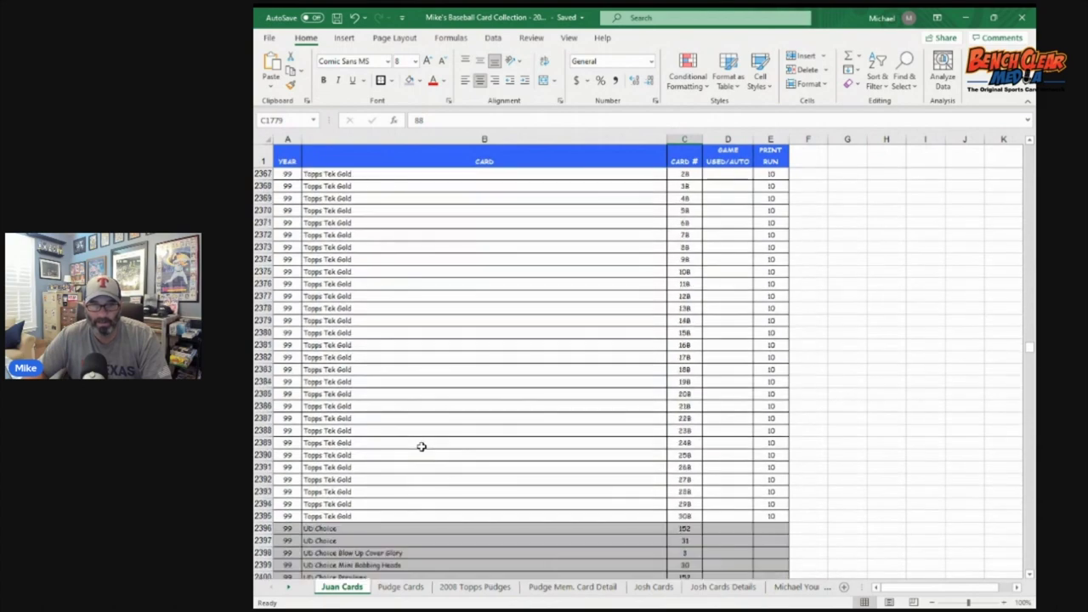
{"action": "left_click", "coordinate": [405, 588]}
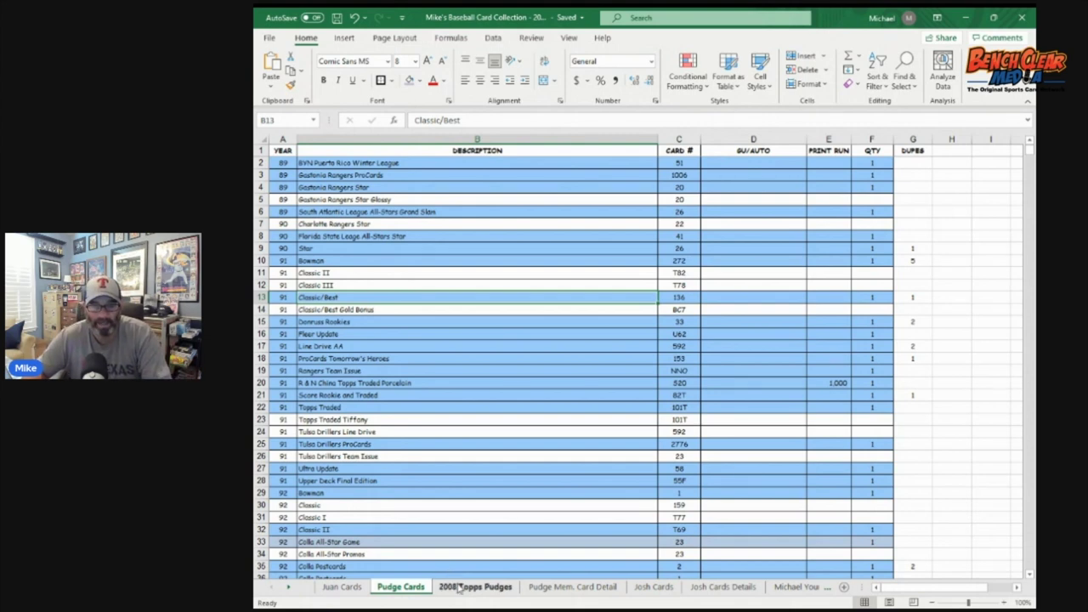
Step: View the end of the Josh Cards list, including the quantity and cost totals beneath the 2014 cards
{"action": "left_click", "coordinate": [288, 589]}
{"action": "left_click", "coordinate": [289, 590]}
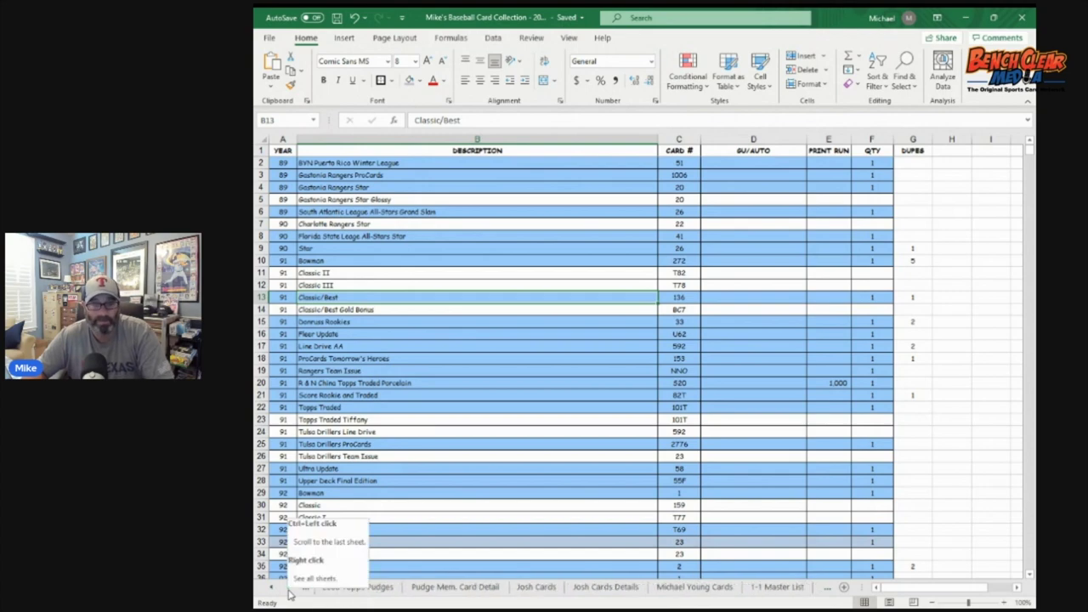
{"action": "left_click", "coordinate": [518, 587]}
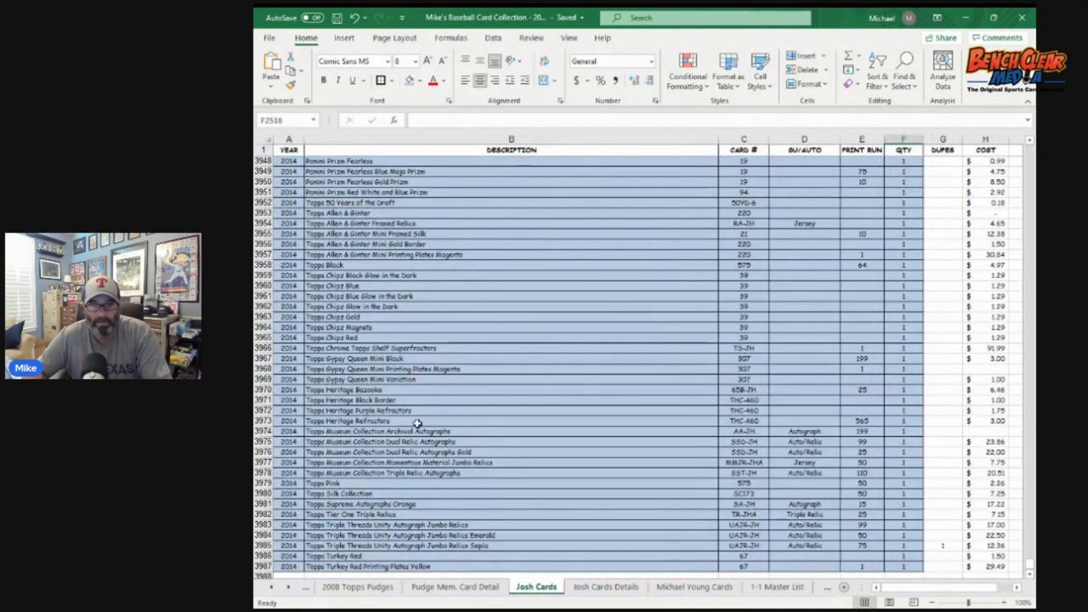
{"action": "scroll", "coordinate": [419, 422], "scroll_direction": "down", "scroll_amount": 3}
{"action": "scroll", "coordinate": [422, 423], "scroll_direction": "up", "scroll_amount": 3}
{"action": "scroll", "coordinate": [422, 424], "scroll_direction": "down", "scroll_amount": 1}
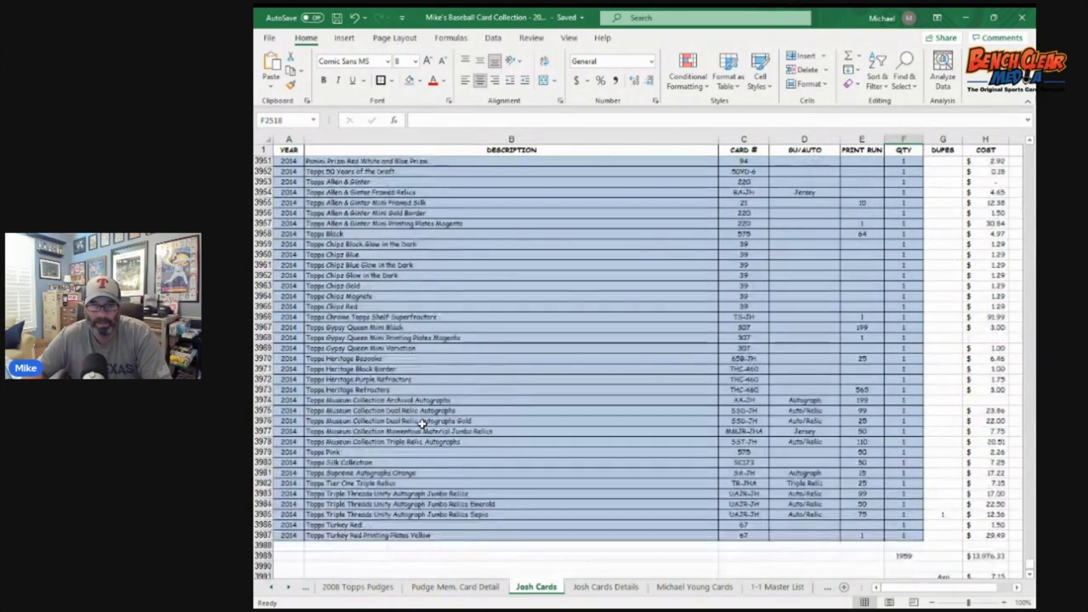
Step: View the Michael Young Cards sheet
{"action": "left_click", "coordinate": [289, 587]}
{"action": "left_click", "coordinate": [289, 586]}
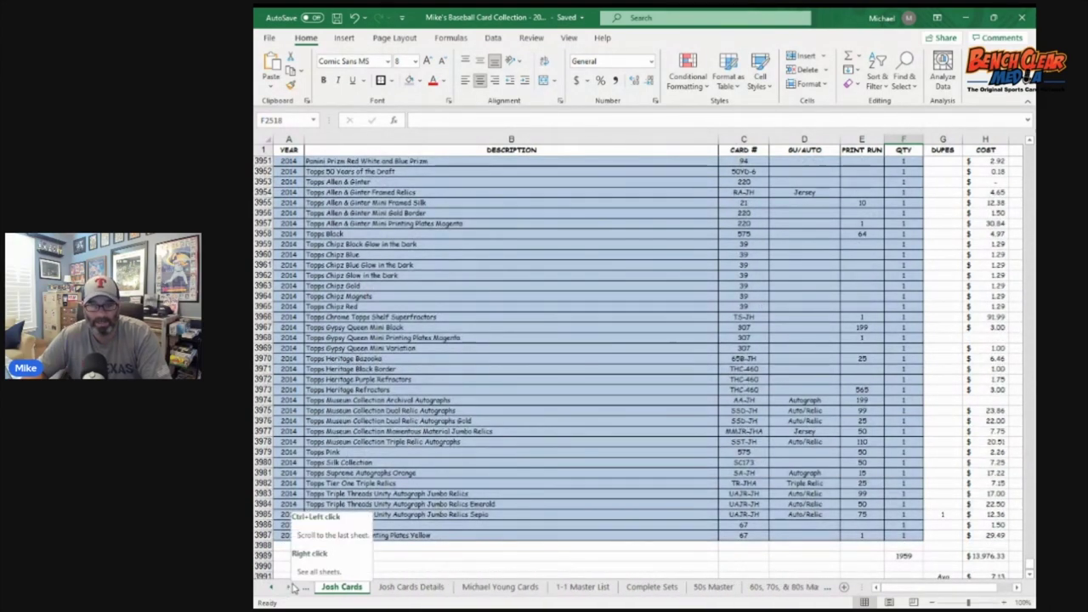
{"action": "left_click", "coordinate": [289, 586]}
{"action": "left_click", "coordinate": [414, 587]}
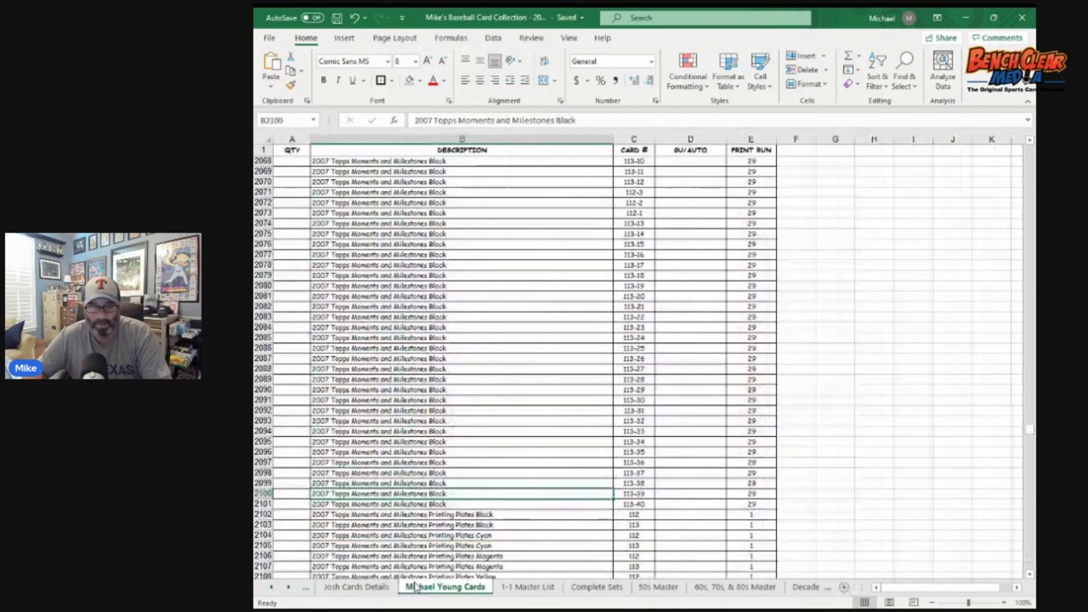
Step: Look over the end of the 1-1 Master List and return to the Complete Sets sheet
{"action": "left_click", "coordinate": [289, 587]}
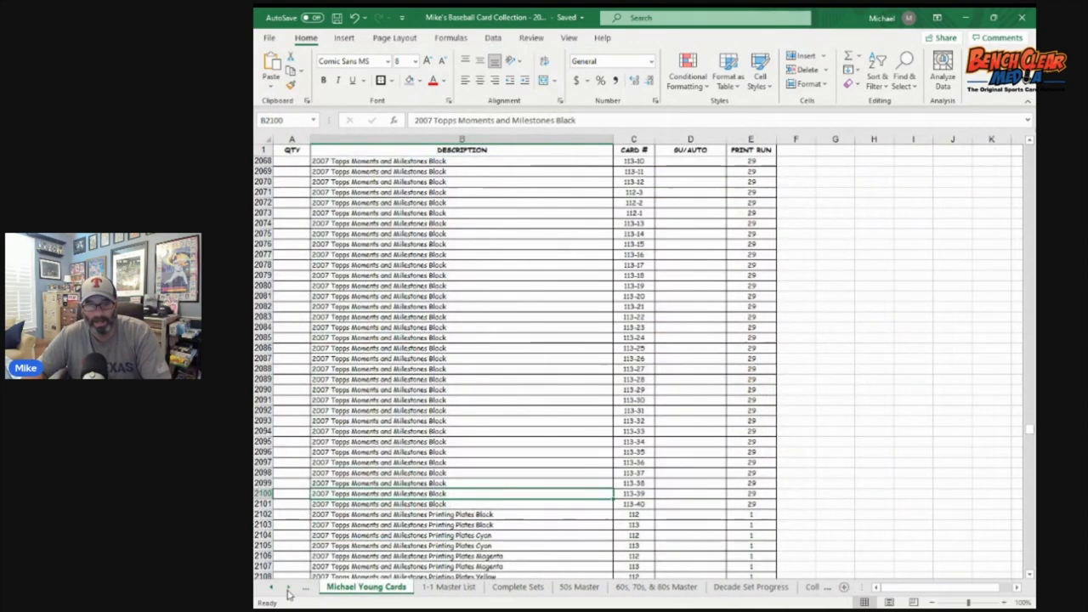
{"action": "left_click", "coordinate": [449, 587]}
{"action": "scroll", "coordinate": [459, 424], "scroll_direction": "down", "scroll_amount": 7}
{"action": "scroll", "coordinate": [460, 425], "scroll_direction": "up", "scroll_amount": 7}
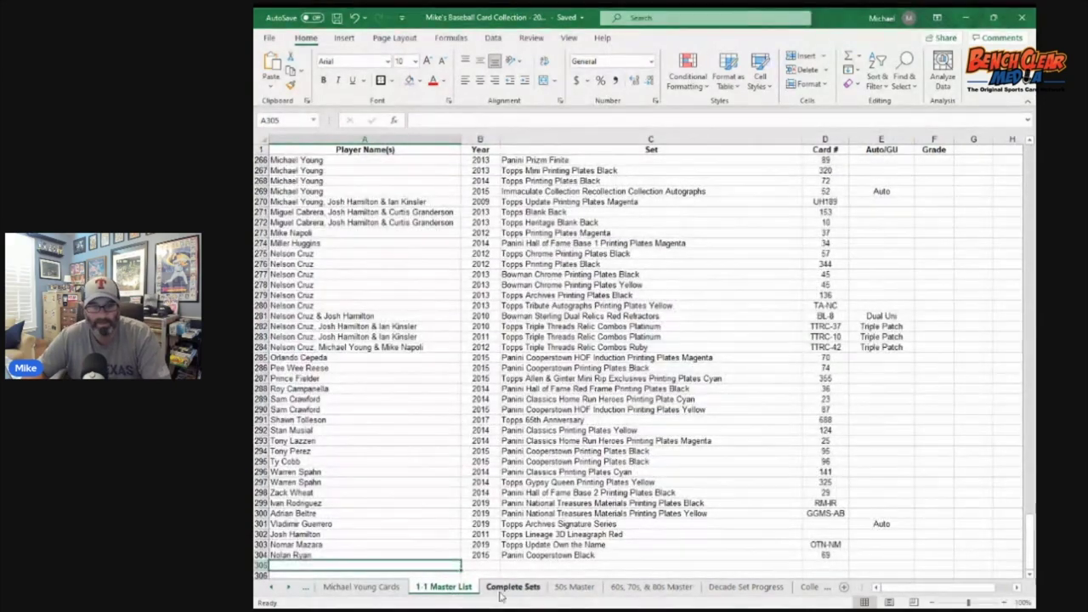
{"action": "left_click", "coordinate": [510, 587]}
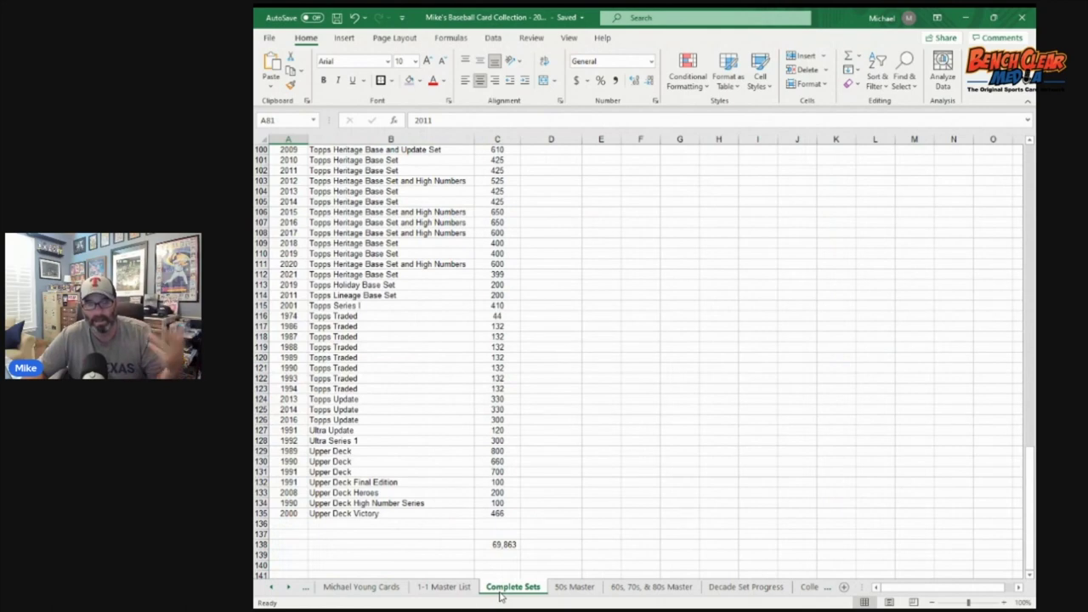
{"action": "scroll", "coordinate": [327, 593], "scroll_direction": "down", "scroll_amount": 3}
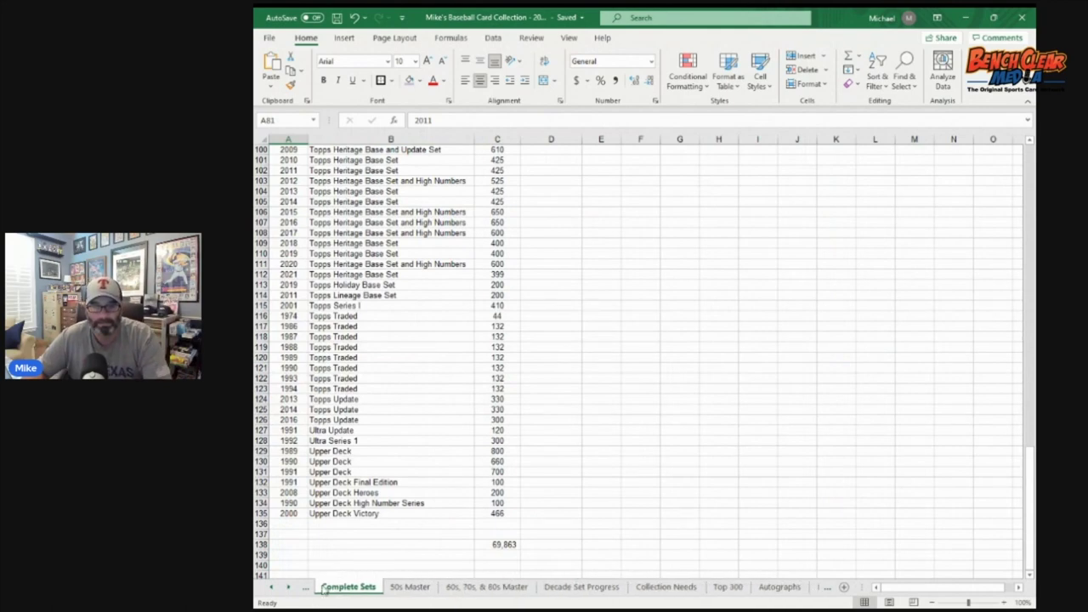
Step: Examine the 1951 and 1952 Topps and Bowman sections of the 50s Master sheet, including grades, weights and completion percentages
{"action": "left_click", "coordinate": [420, 590]}
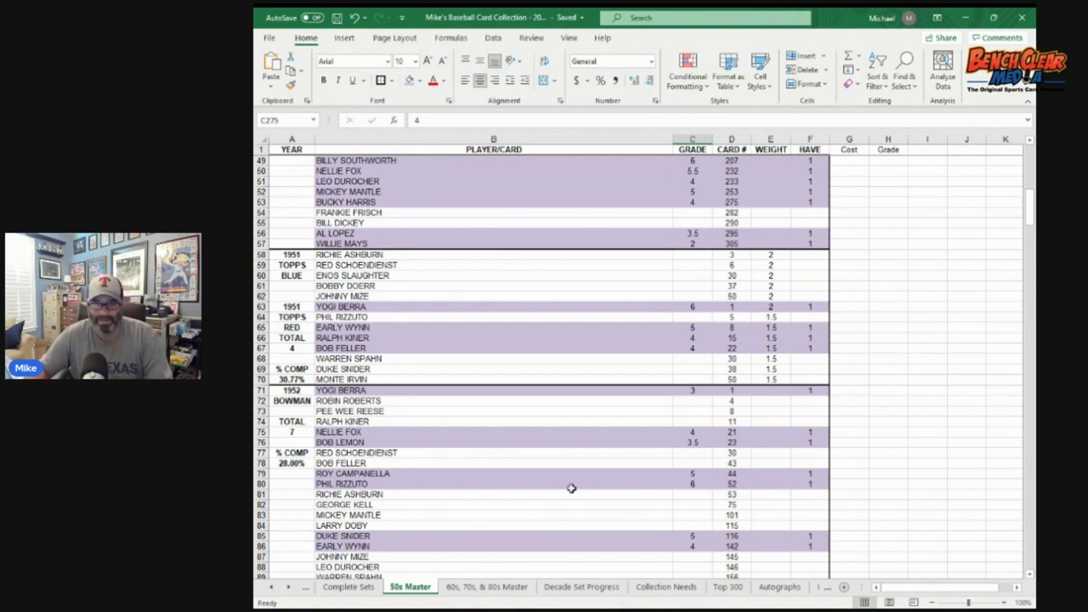
{"action": "scroll", "coordinate": [570, 489], "scroll_direction": "down", "scroll_amount": 1}
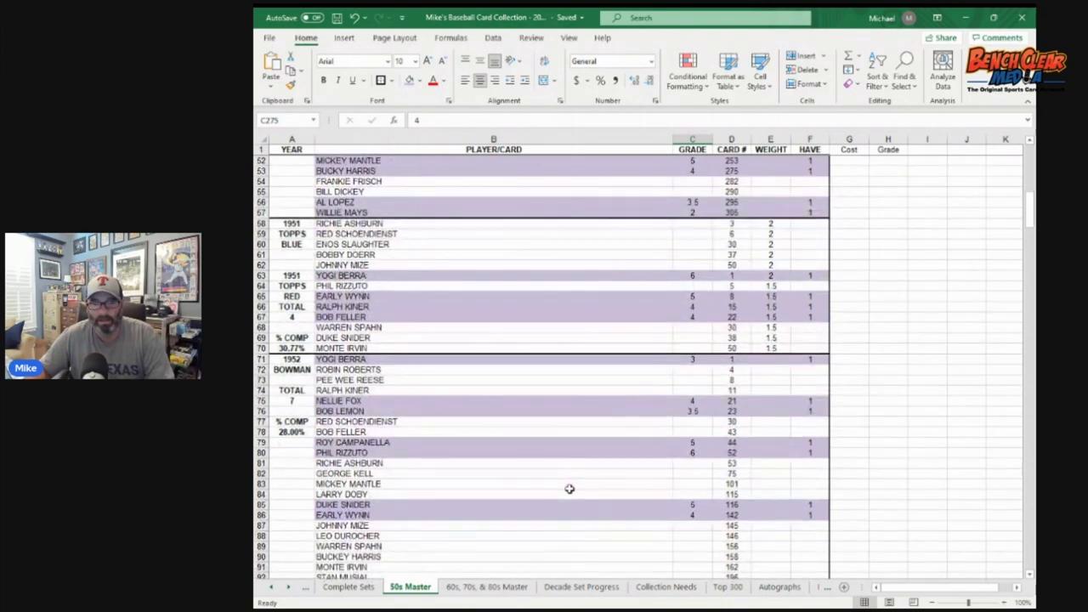
{"action": "scroll", "coordinate": [570, 489], "scroll_direction": "down", "scroll_amount": 1}
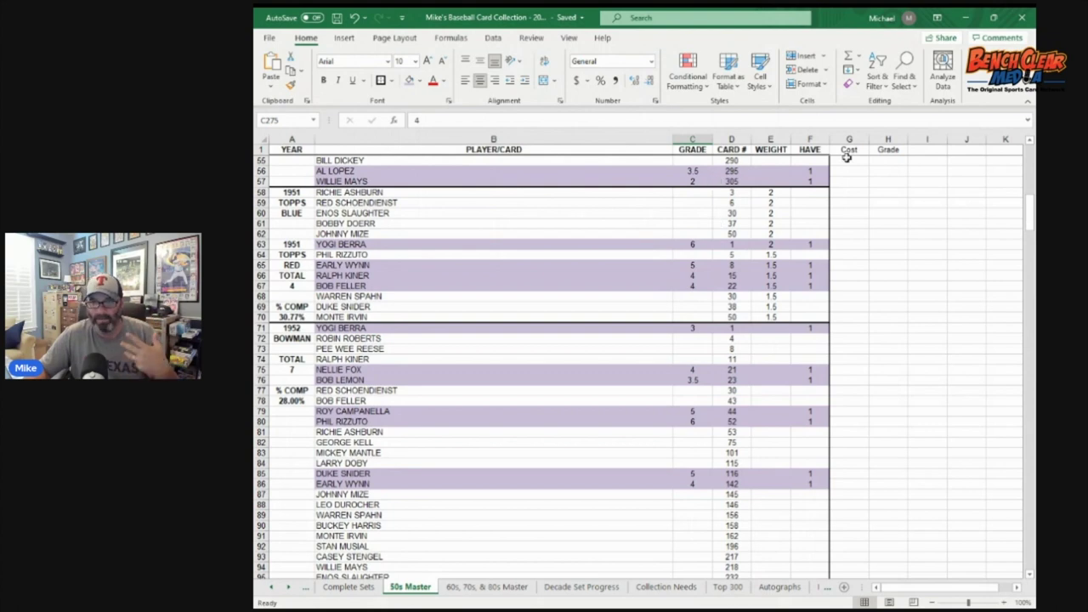
{"action": "scroll", "coordinate": [617, 357], "scroll_direction": "down", "scroll_amount": 6}
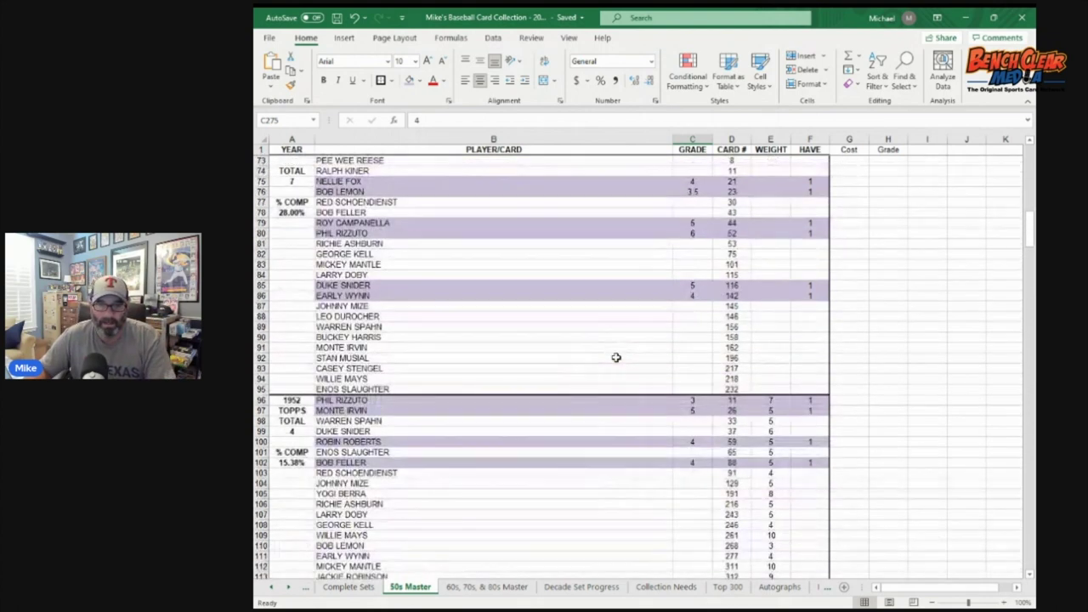
{"action": "scroll", "coordinate": [616, 357], "scroll_direction": "down", "scroll_amount": 3}
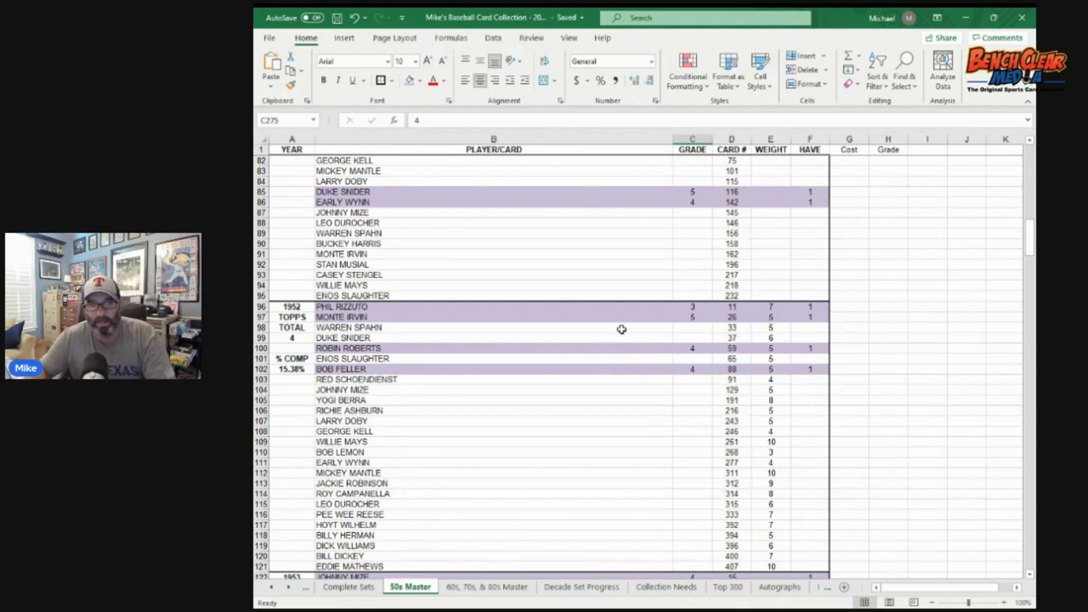
{"action": "scroll", "coordinate": [622, 329], "scroll_direction": "down", "scroll_amount": 2}
{"action": "scroll", "coordinate": [621, 329], "scroll_direction": "down", "scroll_amount": 2}
{"action": "scroll", "coordinate": [621, 329], "scroll_direction": "up", "scroll_amount": 3}
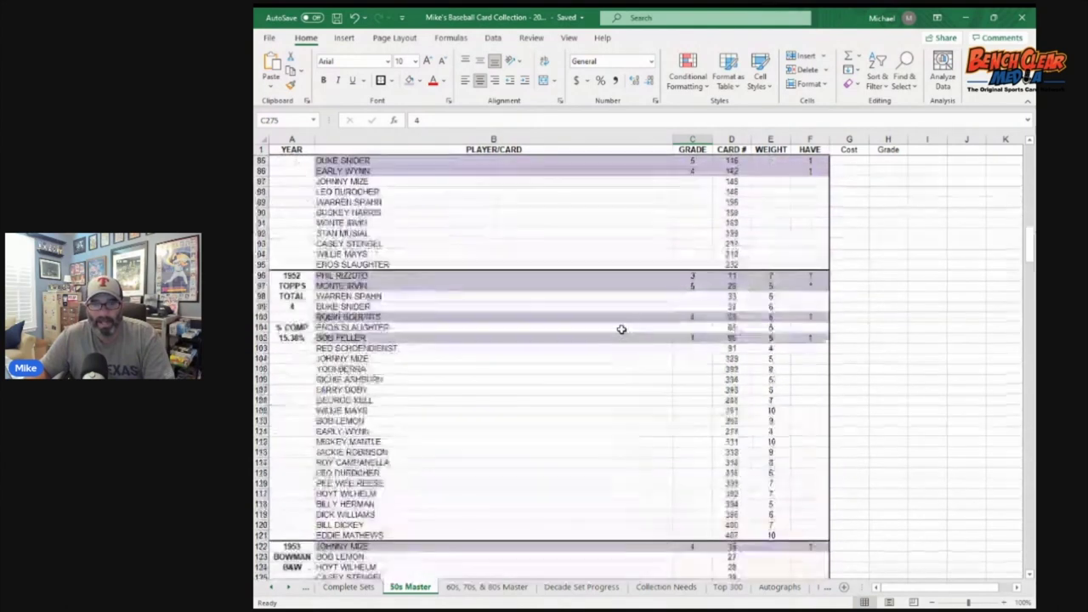
{"action": "scroll", "coordinate": [621, 329], "scroll_direction": "down", "scroll_amount": 2}
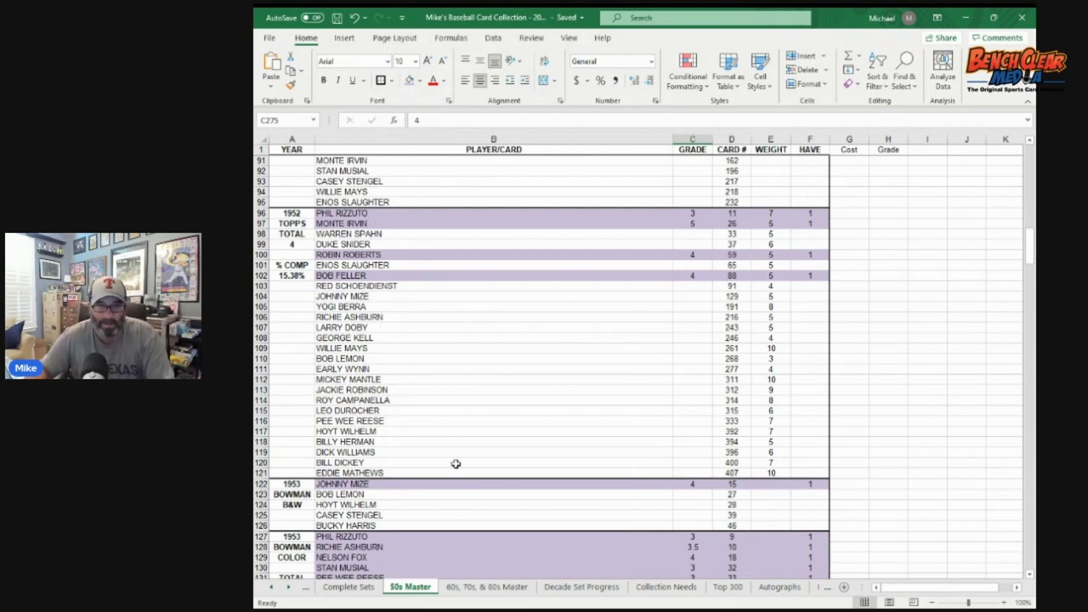
Step: Select the missing Duke Snider card in the 1953 Bowman Color section and look over the remaining 1950s sets
{"action": "scroll", "coordinate": [378, 374], "scroll_direction": "down", "scroll_amount": 10}
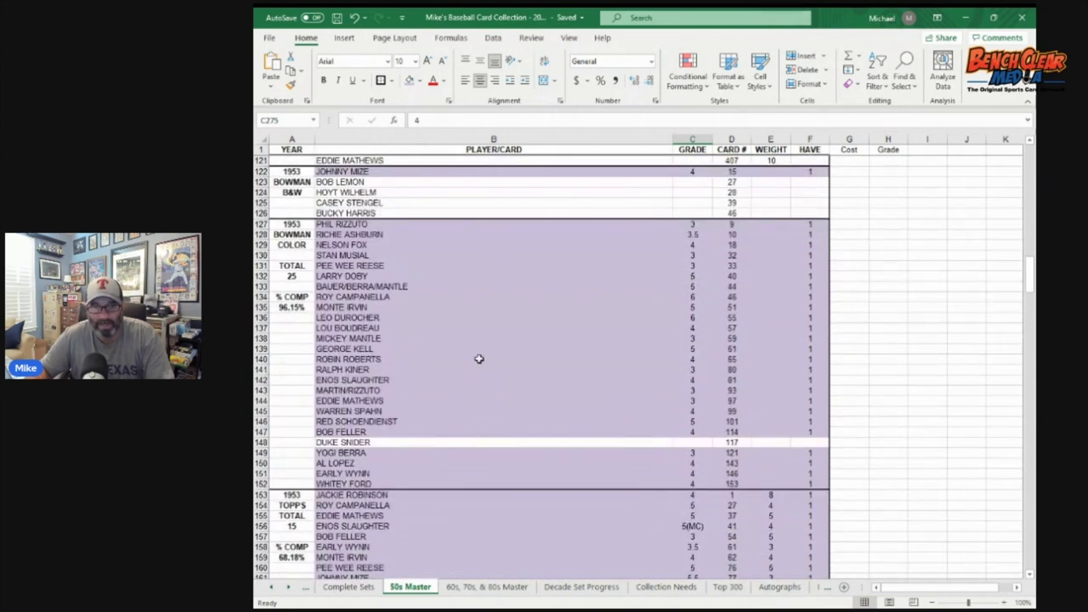
{"action": "left_click", "coordinate": [441, 441]}
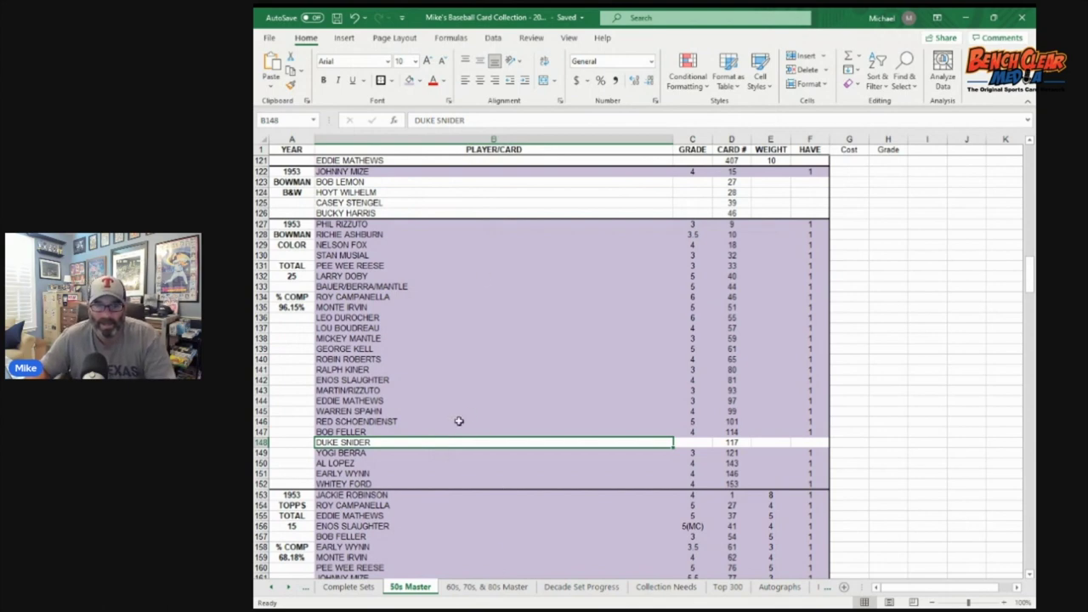
{"action": "scroll", "coordinate": [481, 394], "scroll_direction": "down", "scroll_amount": 20}
{"action": "scroll", "coordinate": [481, 395], "scroll_direction": "down", "scroll_amount": 6}
Step: Look through the 60s, 70s, & 80s Master sheet from the 1972 cards through the 1973 and 1974 sections
{"action": "left_click", "coordinate": [490, 587]}
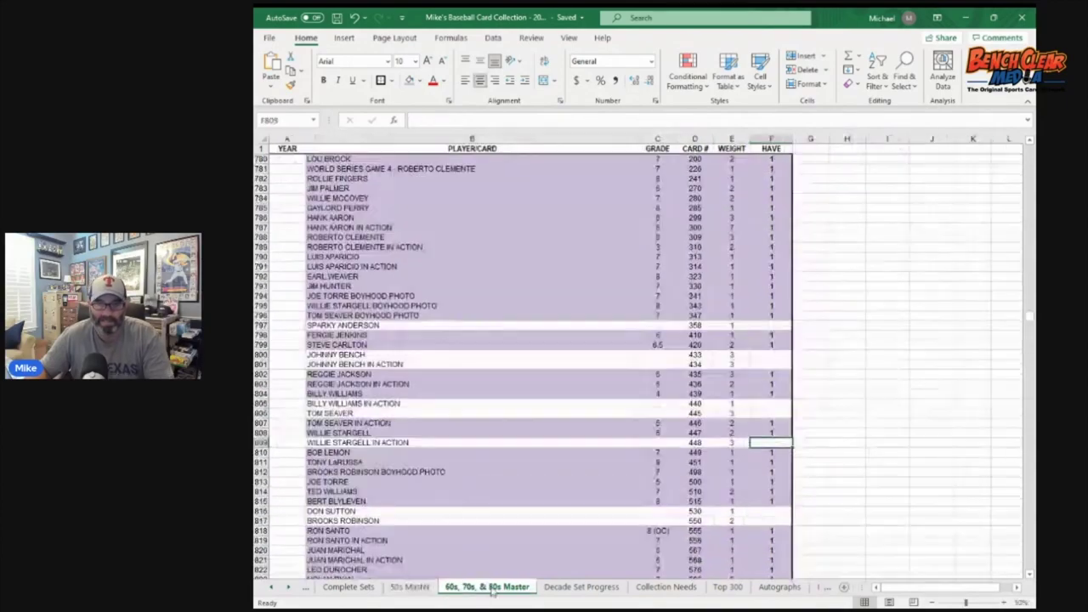
{"action": "scroll", "coordinate": [510, 380], "scroll_direction": "down", "scroll_amount": 15}
{"action": "scroll", "coordinate": [510, 380], "scroll_direction": "down", "scroll_amount": 3}
{"action": "scroll", "coordinate": [510, 380], "scroll_direction": "up", "scroll_amount": 2}
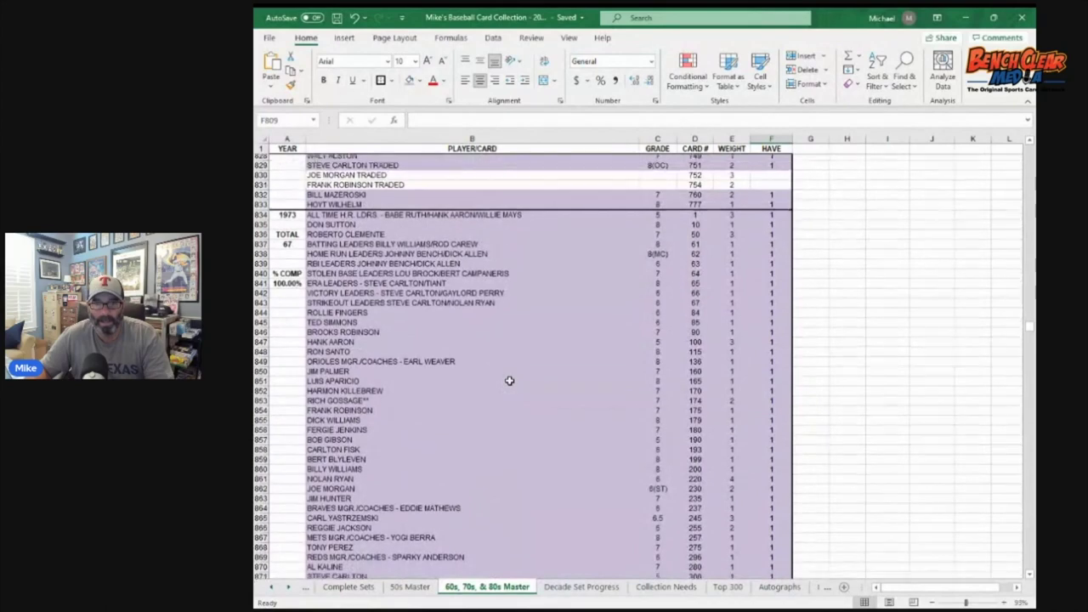
{"action": "scroll", "coordinate": [510, 380], "scroll_direction": "down", "scroll_amount": 16}
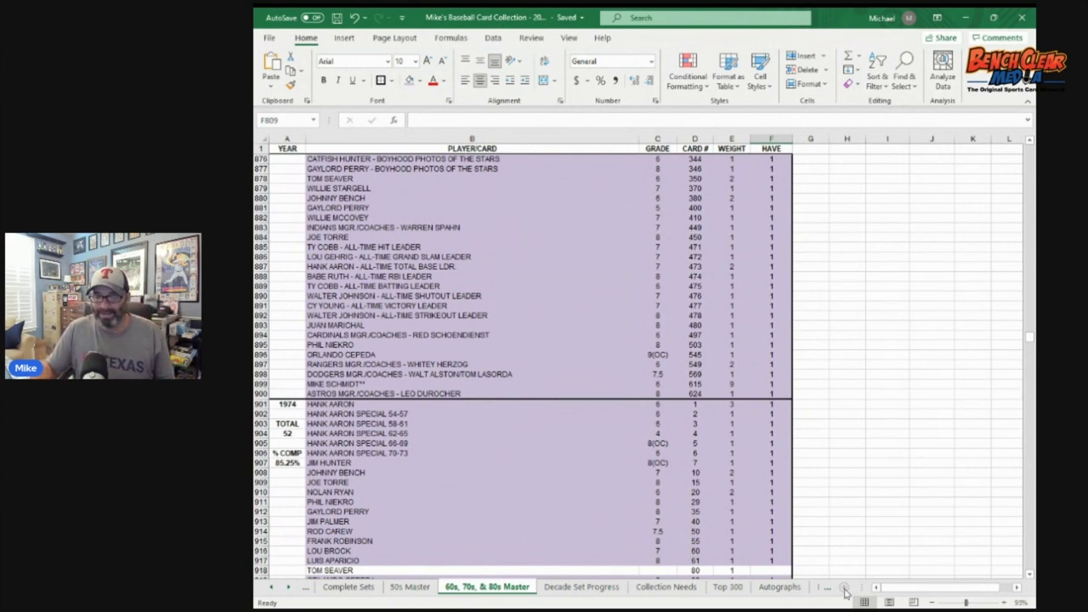
Step: Review the Decade Set Progress sheet across to the Total section and select its Needed value in S3
{"action": "left_click", "coordinate": [289, 588]}
{"action": "left_click", "coordinate": [288, 588]}
{"action": "left_click", "coordinate": [288, 588]}
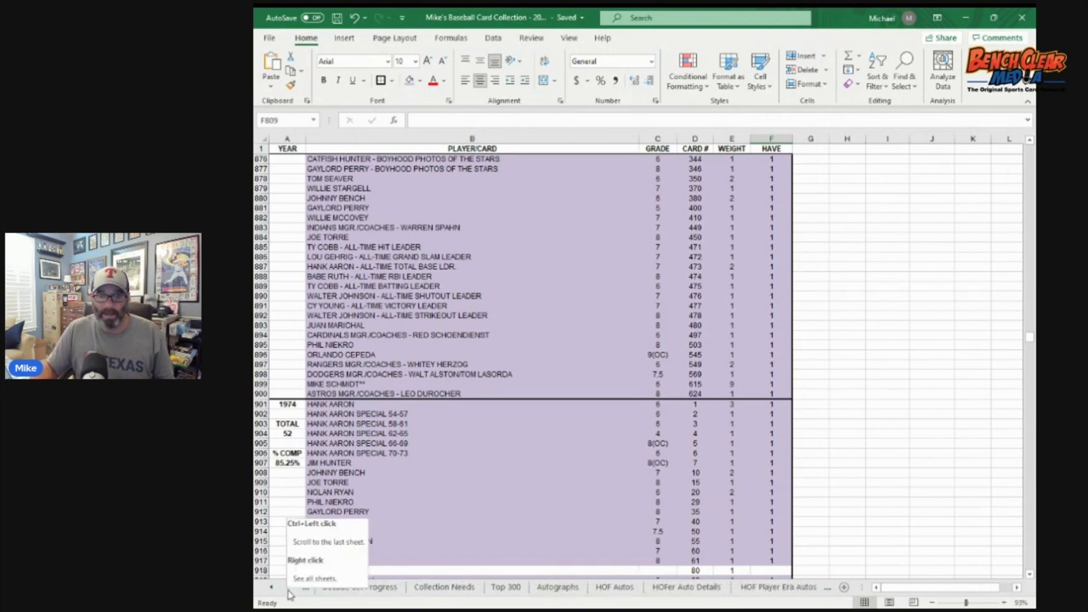
{"action": "left_click", "coordinate": [367, 591]}
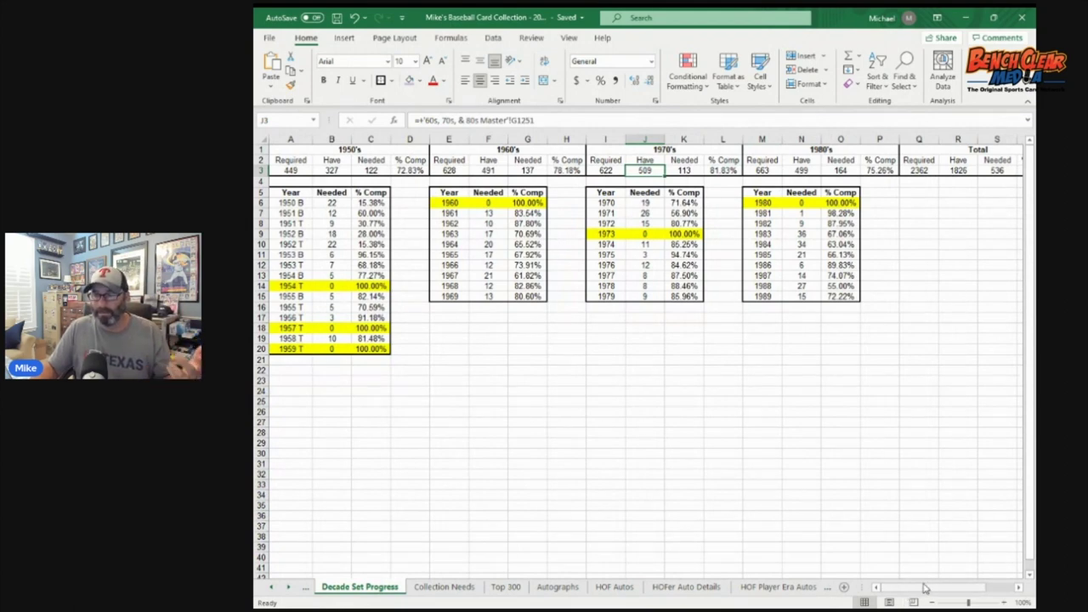
{"action": "scroll", "coordinate": [855, 331], "scroll_direction": "right", "scroll_amount": 5}
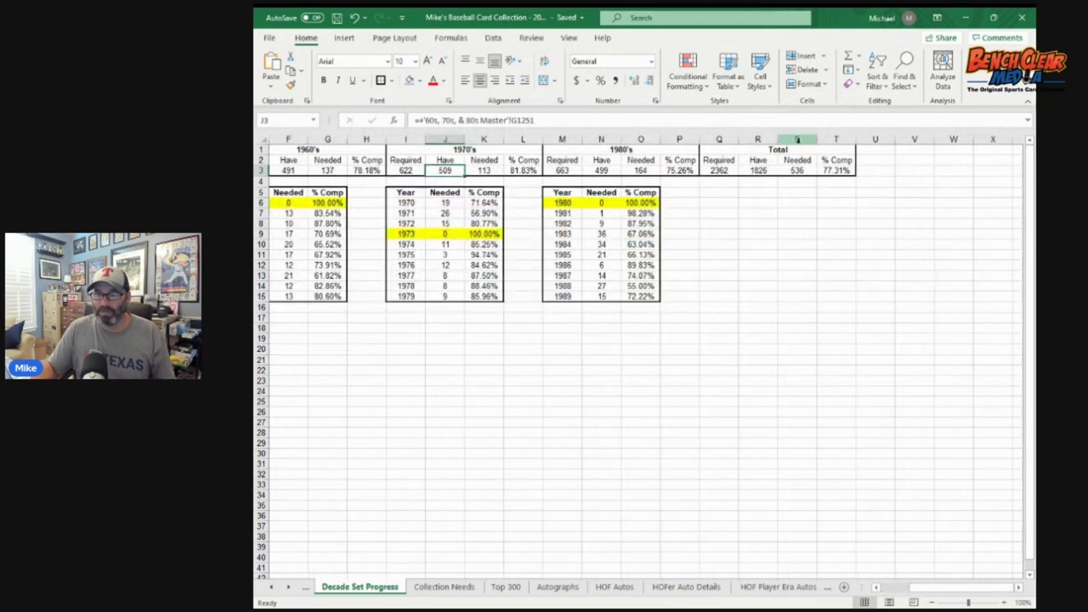
{"action": "left_click", "coordinate": [799, 170]}
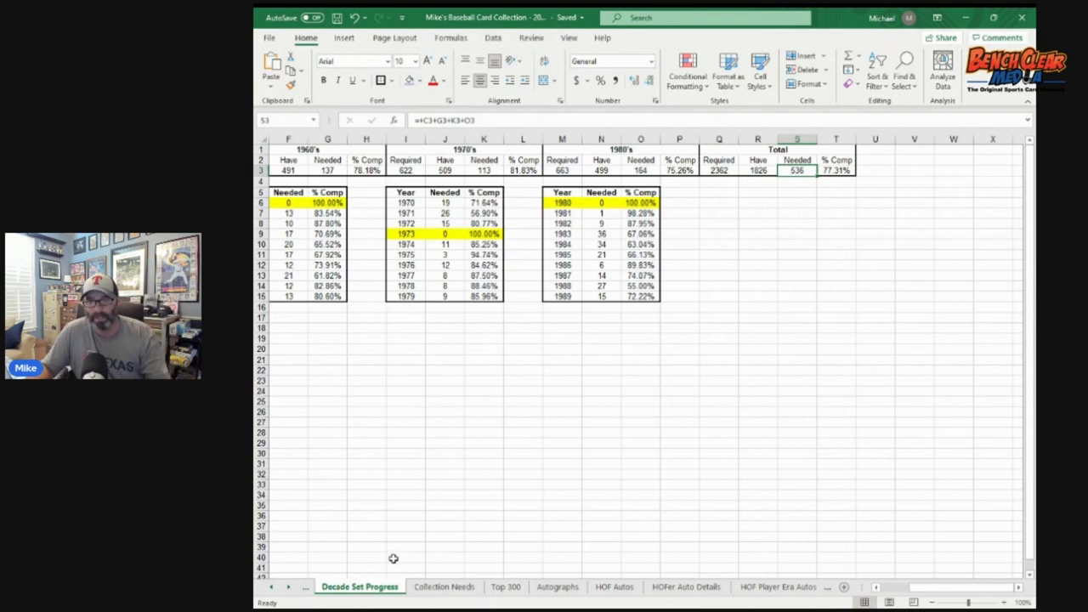
Step: Glance at the Collection Needs sheet and view the Top 300 list from its first row
{"action": "left_click", "coordinate": [442, 588]}
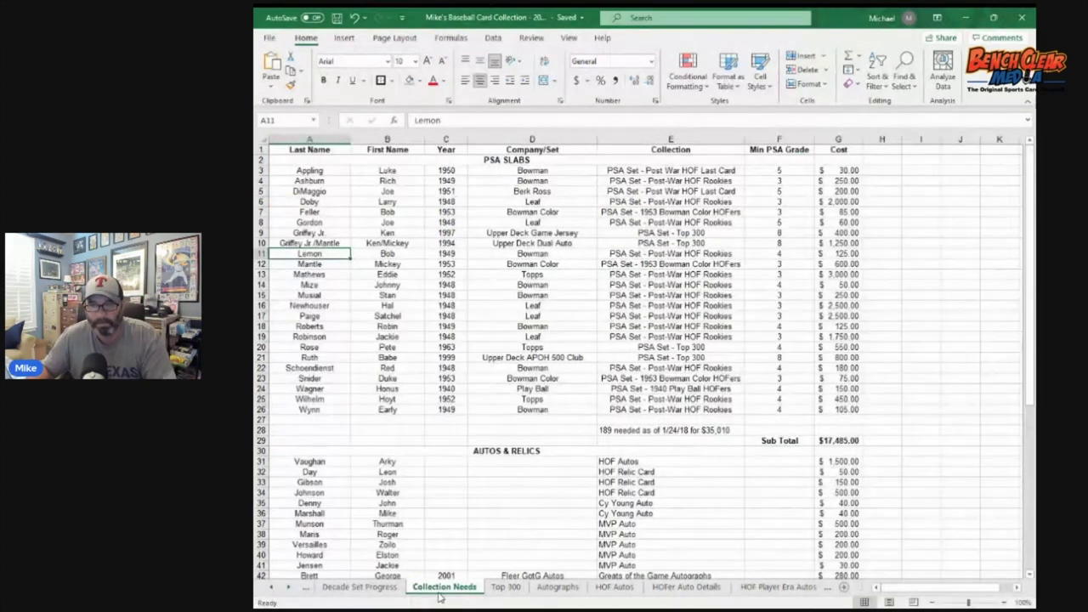
{"action": "left_click", "coordinate": [506, 586]}
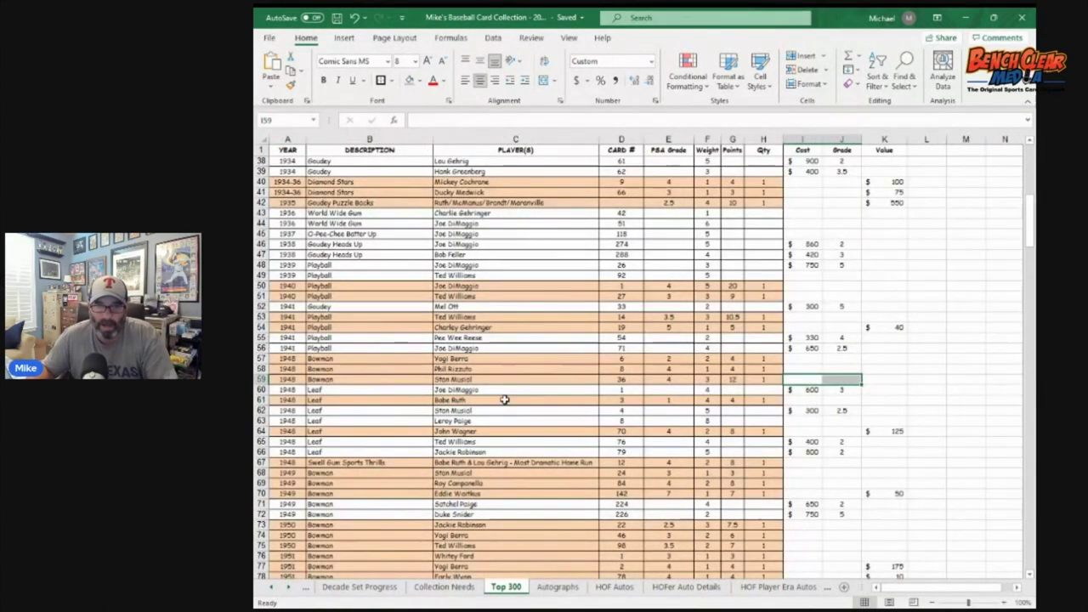
{"action": "scroll", "coordinate": [504, 398], "scroll_direction": "up", "scroll_amount": 5}
{"action": "scroll", "coordinate": [504, 400], "scroll_direction": "up", "scroll_amount": 7}
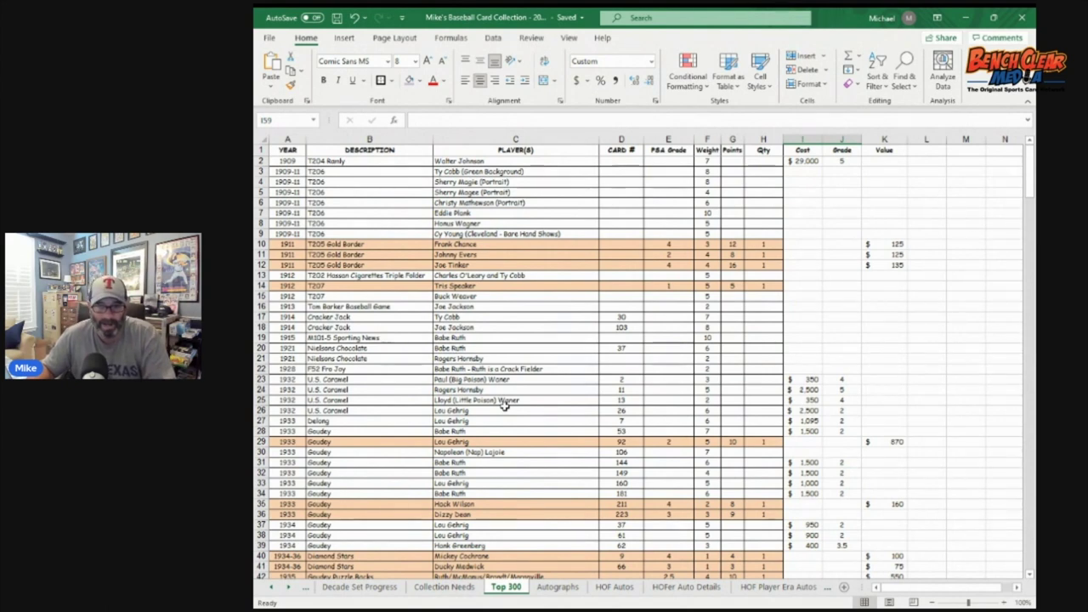
Step: Look through the player list on the Autographs sheet down to the names starting with D and return to its first row
{"action": "left_click", "coordinate": [288, 593]}
{"action": "left_click", "coordinate": [288, 592]}
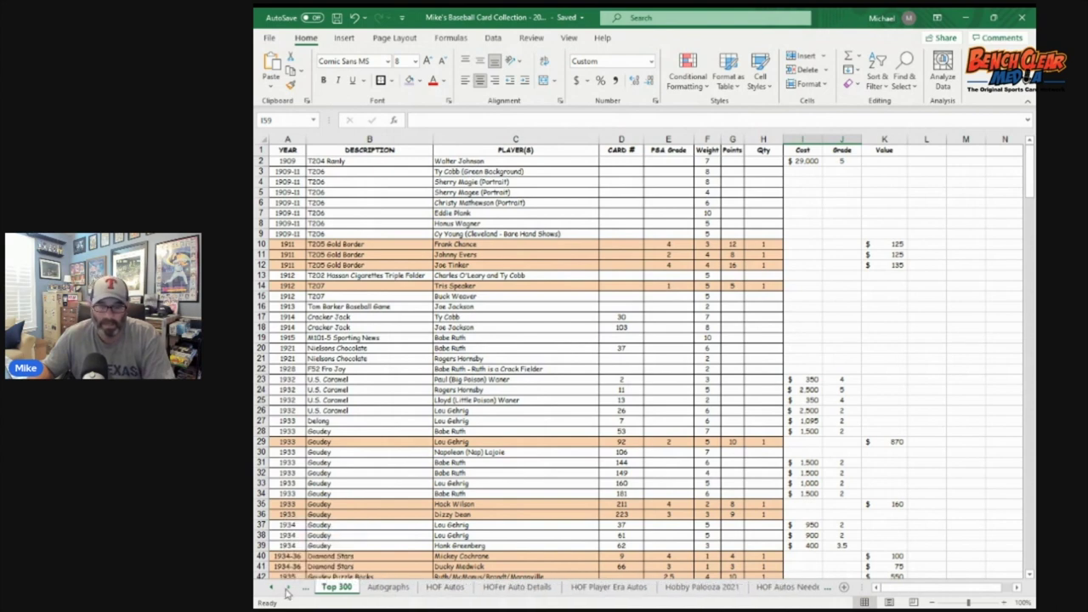
{"action": "left_click", "coordinate": [389, 587]}
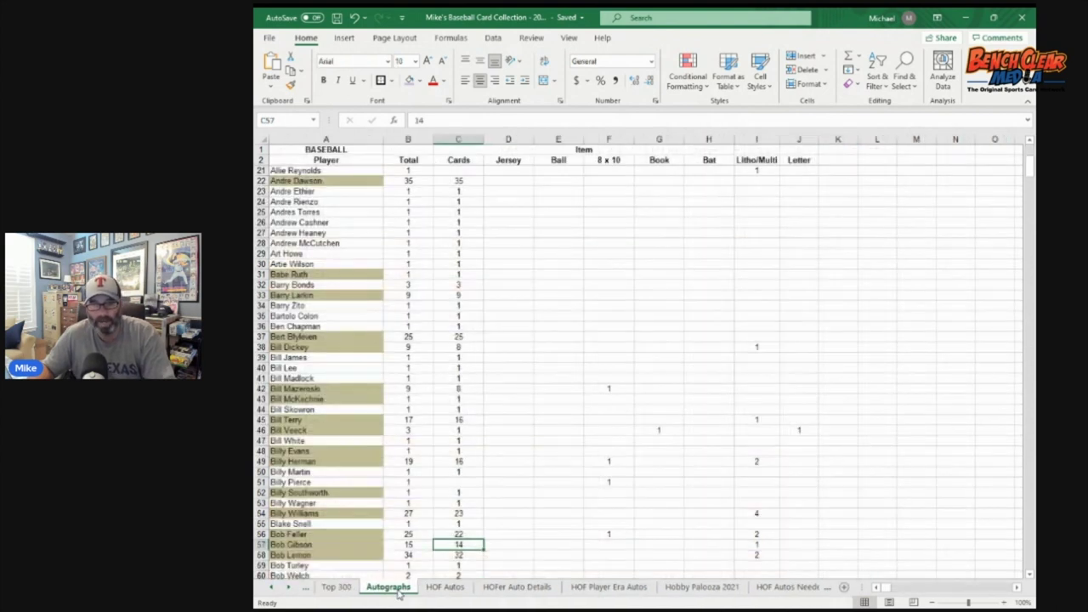
{"action": "scroll", "coordinate": [411, 476], "scroll_direction": "down", "scroll_amount": 20}
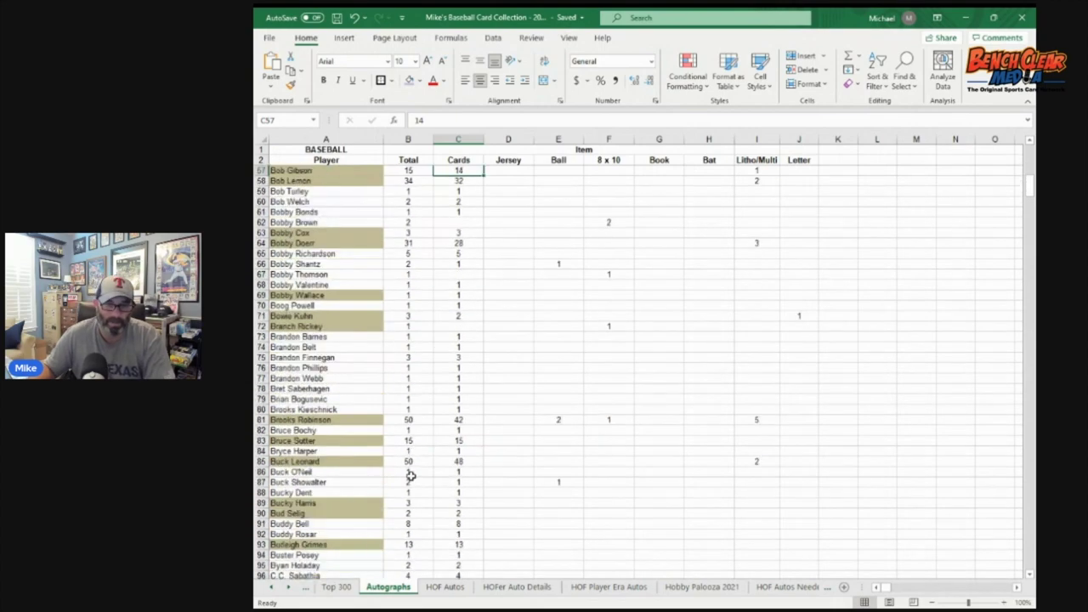
{"action": "scroll", "coordinate": [411, 476], "scroll_direction": "down", "scroll_amount": 5}
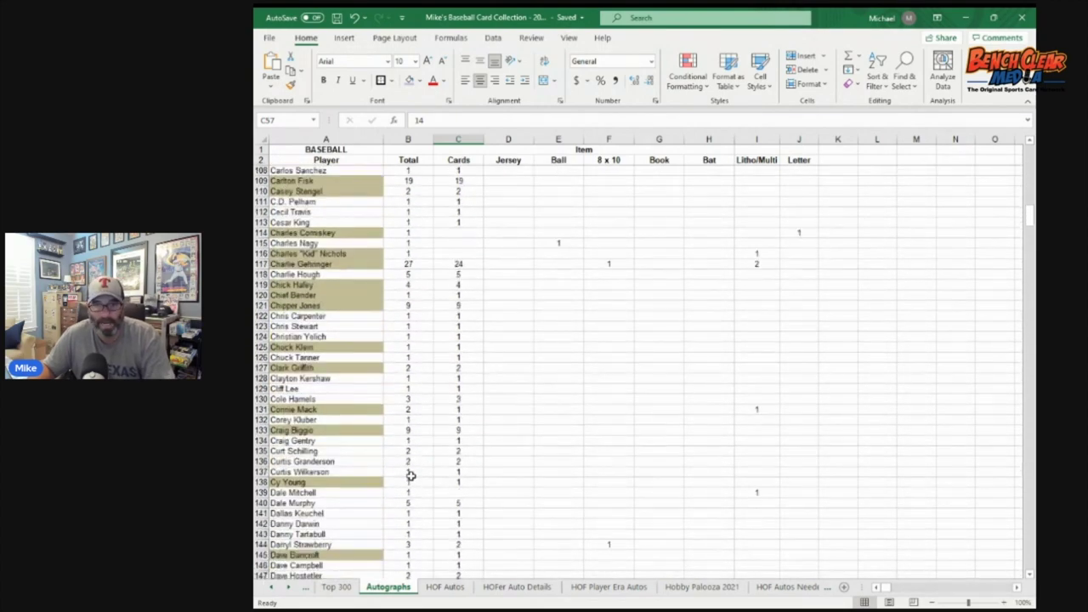
{"action": "scroll", "coordinate": [411, 476], "scroll_direction": "up", "scroll_amount": 20}
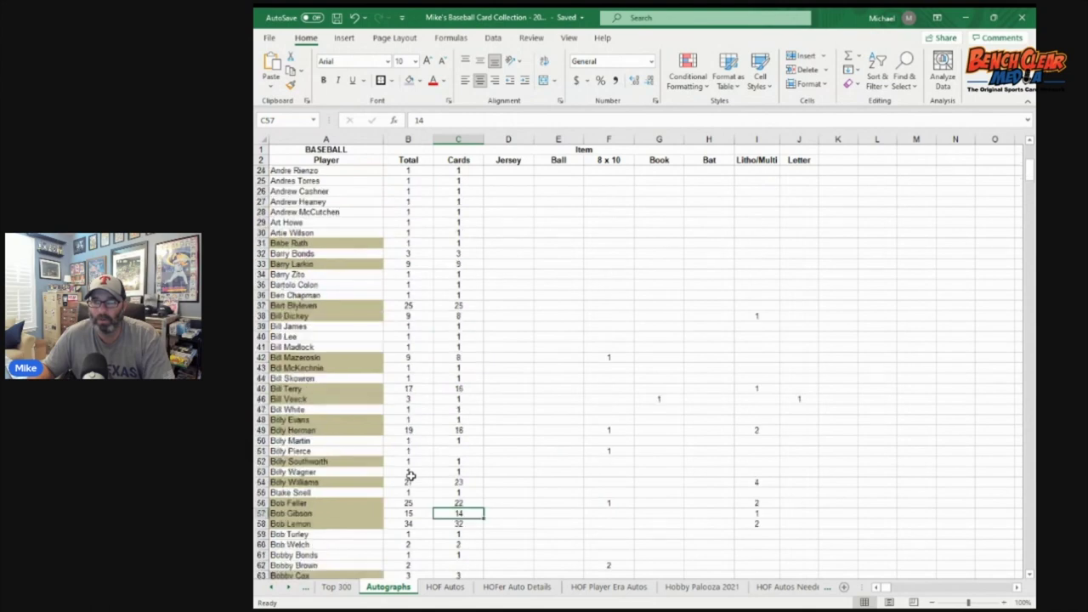
{"action": "scroll", "coordinate": [411, 476], "scroll_direction": "up", "scroll_amount": 7}
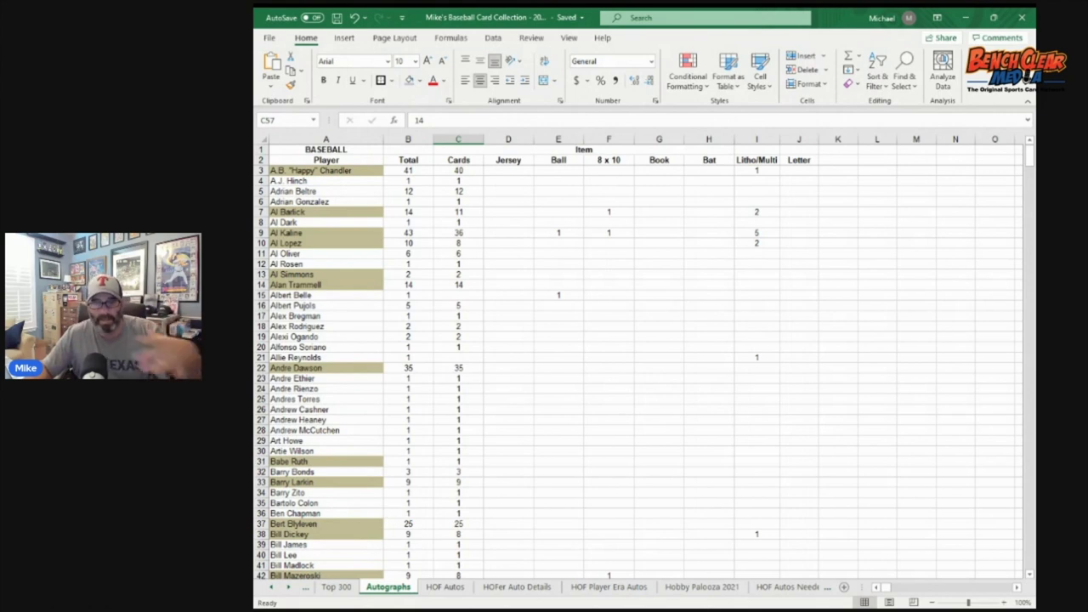
Step: Glance at the HOF Autos sheet and view the item list on the HOFer Auto Details sheet
{"action": "left_click", "coordinate": [444, 587]}
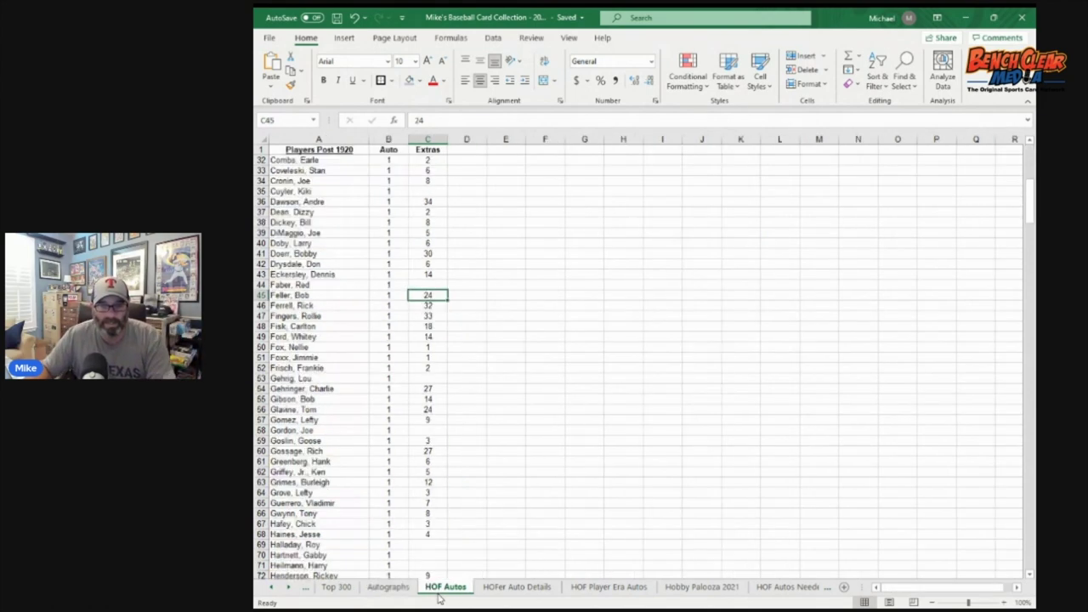
{"action": "left_click", "coordinate": [511, 587]}
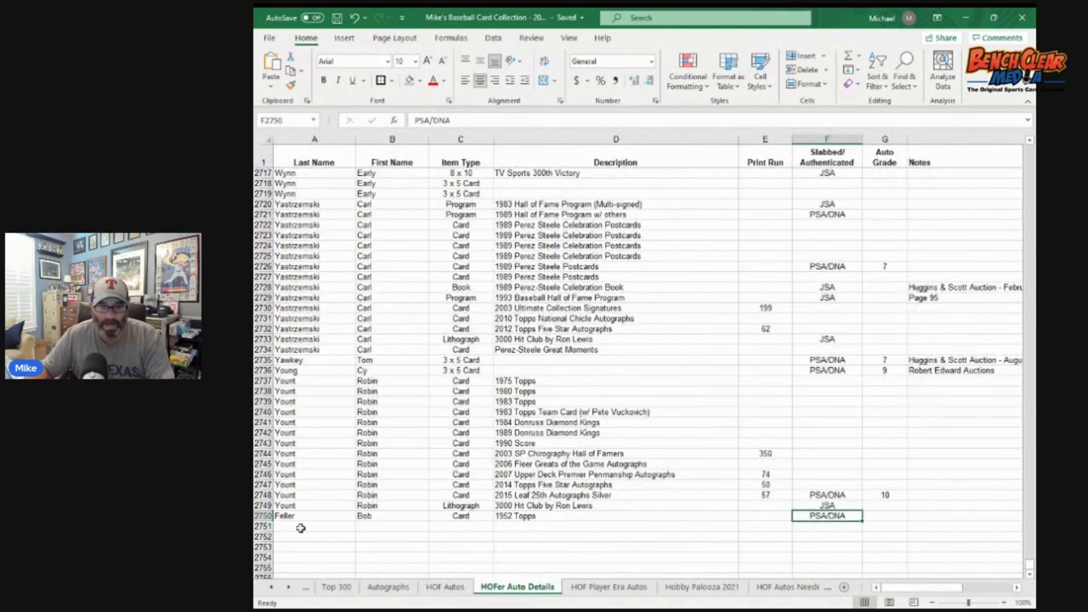